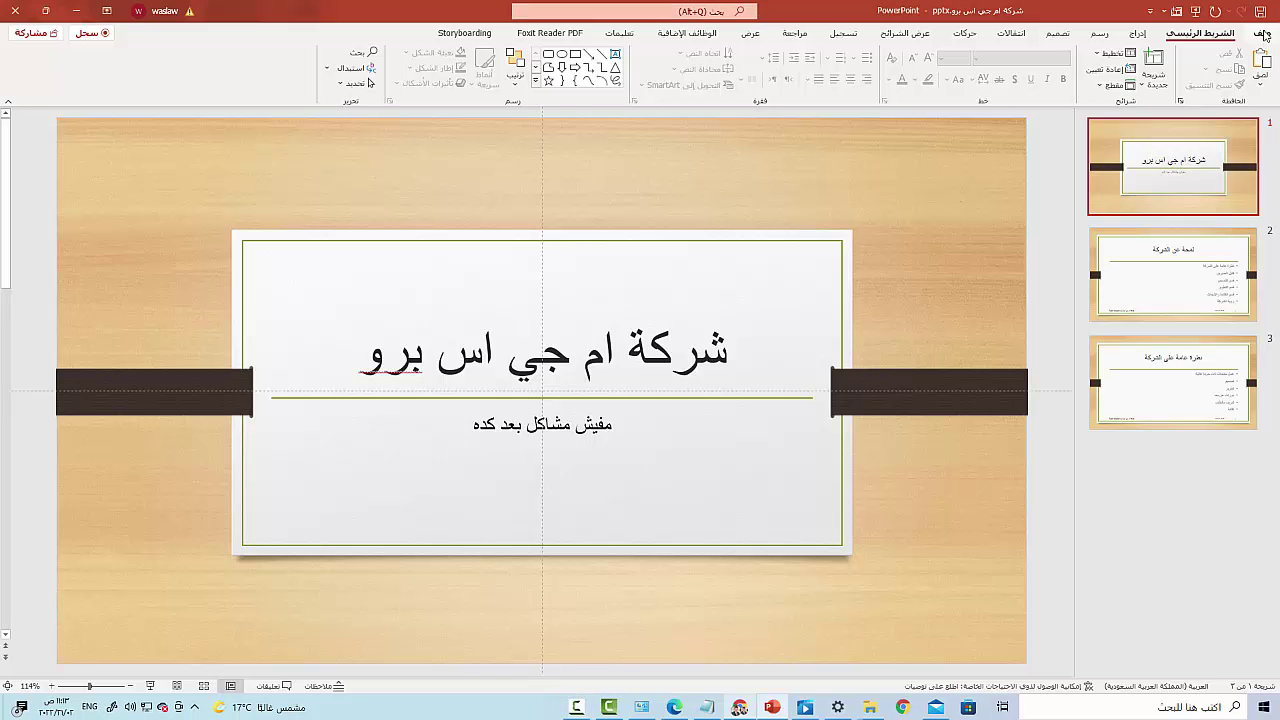
# Step: Toggle between the File backstage and the slide editor several times
pyautogui.click(1263, 35)
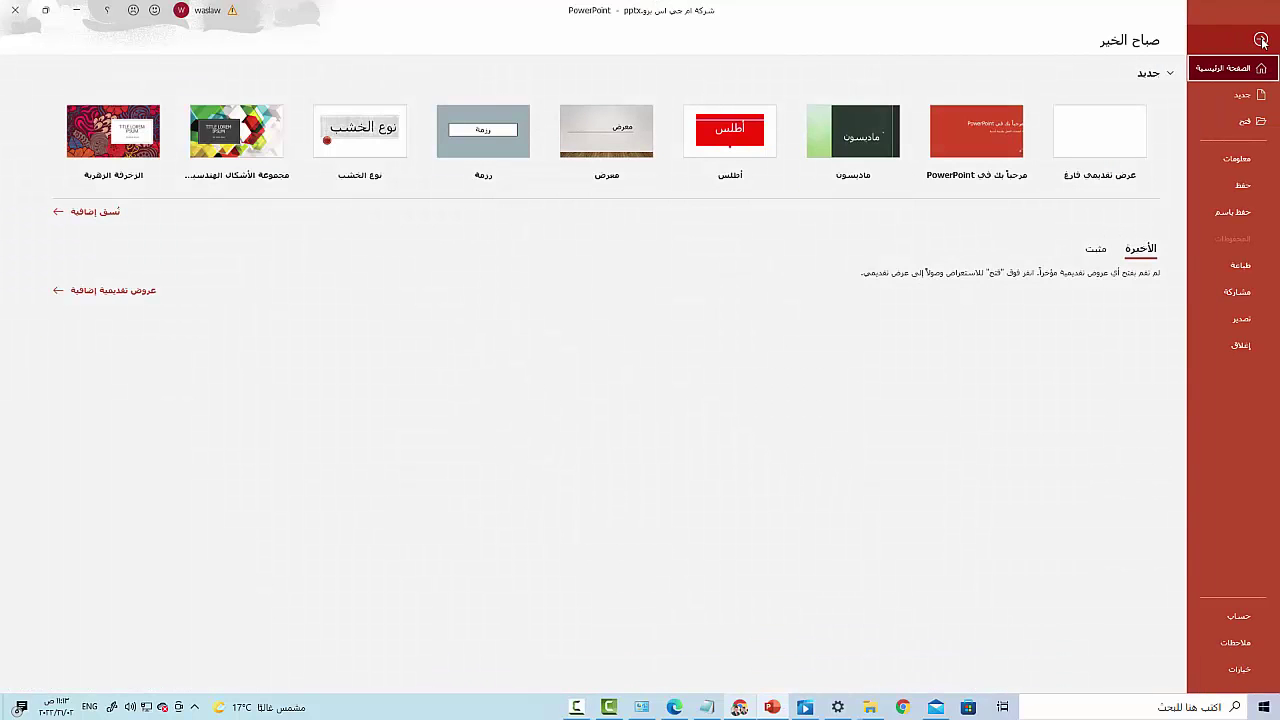
pyautogui.click(1262, 41)
pyautogui.click(1264, 36)
pyautogui.click(1261, 39)
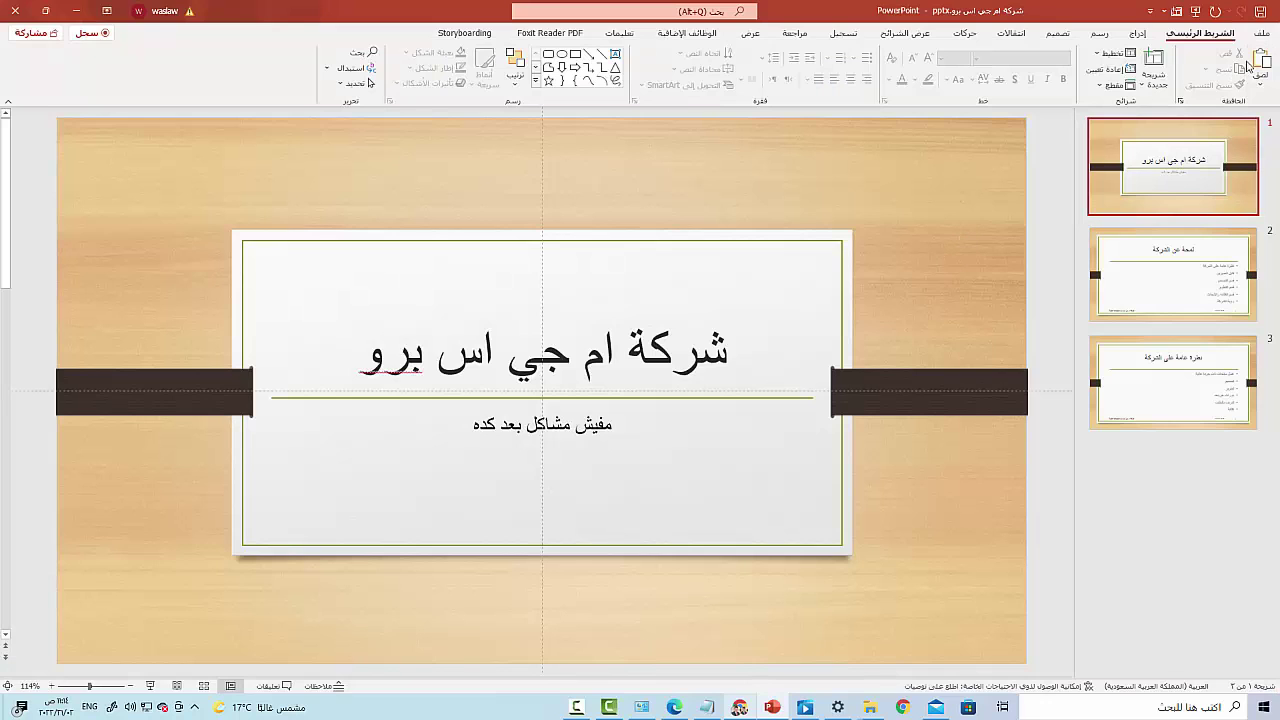
pyautogui.click(1261, 36)
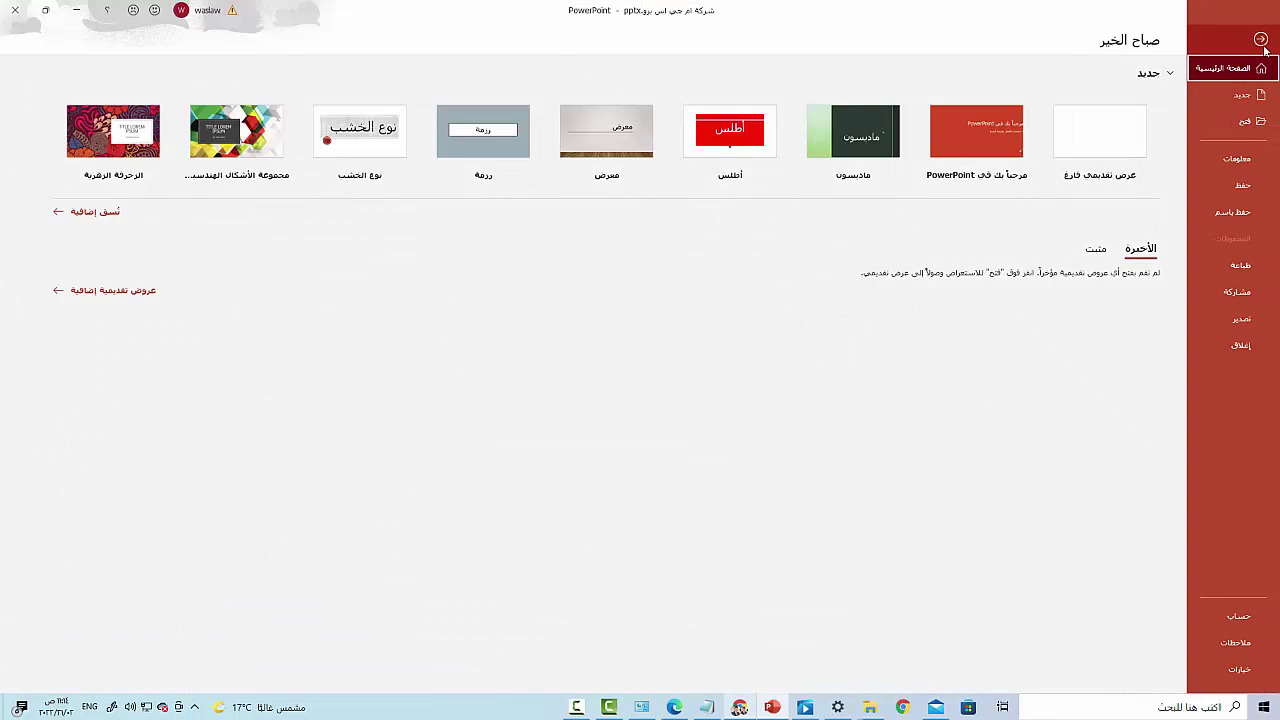
pyautogui.click(1262, 40)
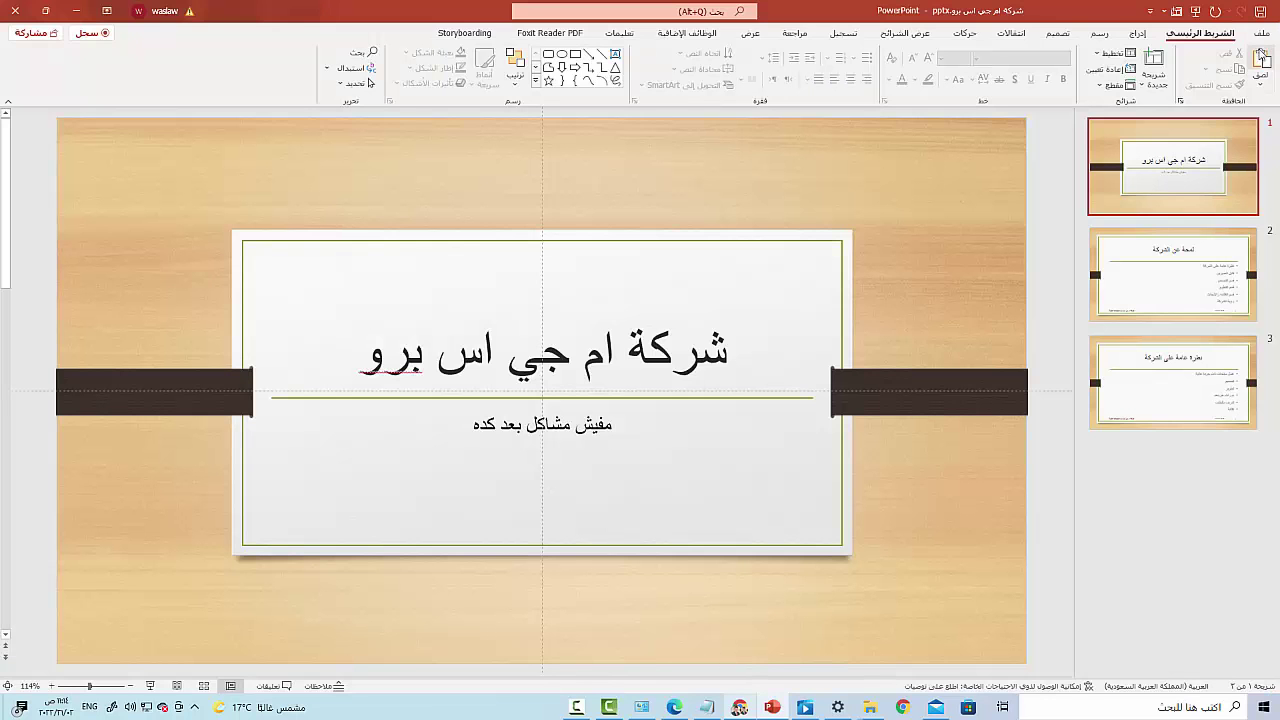
pyautogui.click(1258, 38)
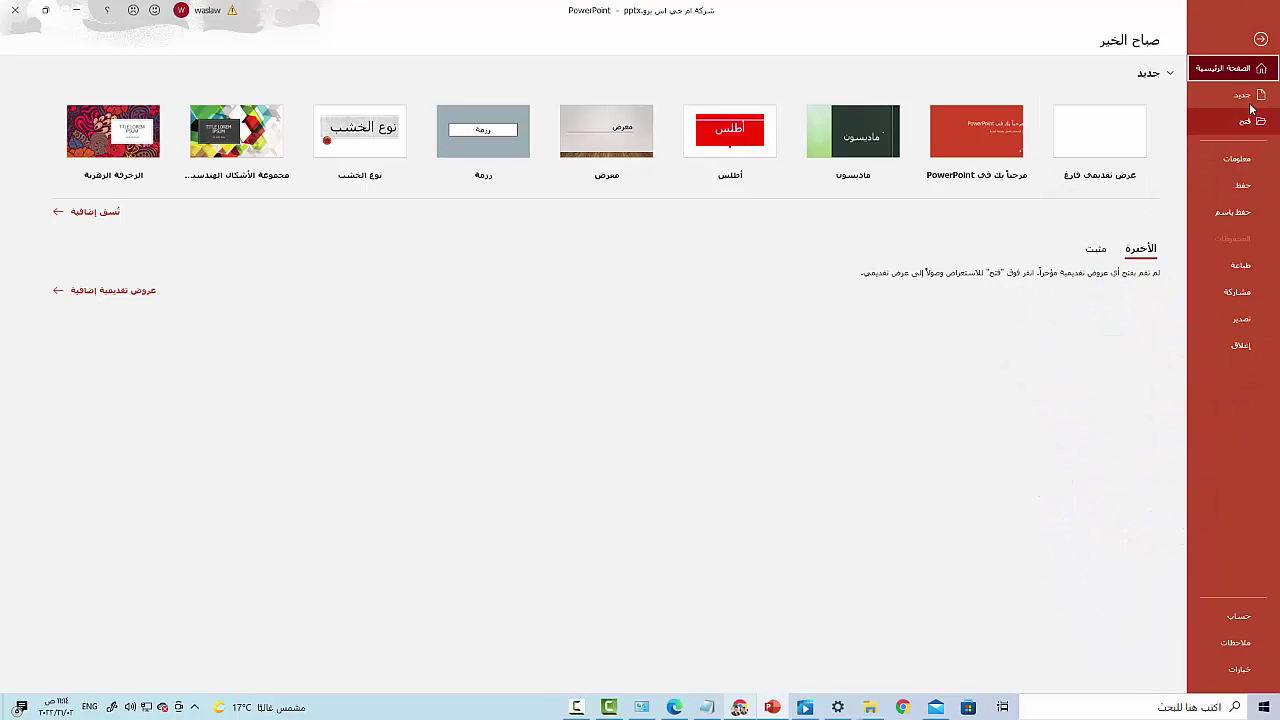
# Step: Browse the New and Open pages, then save the company presentation
pyautogui.click(1245, 96)
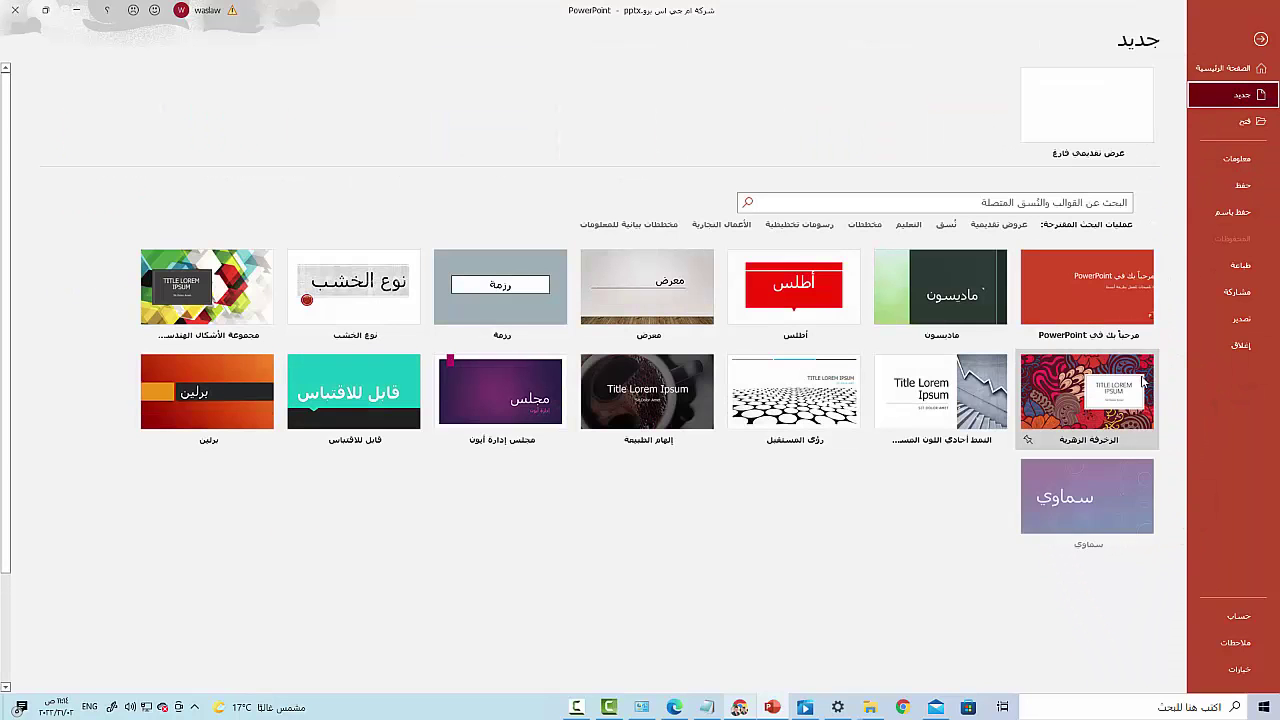
pyautogui.click(1250, 122)
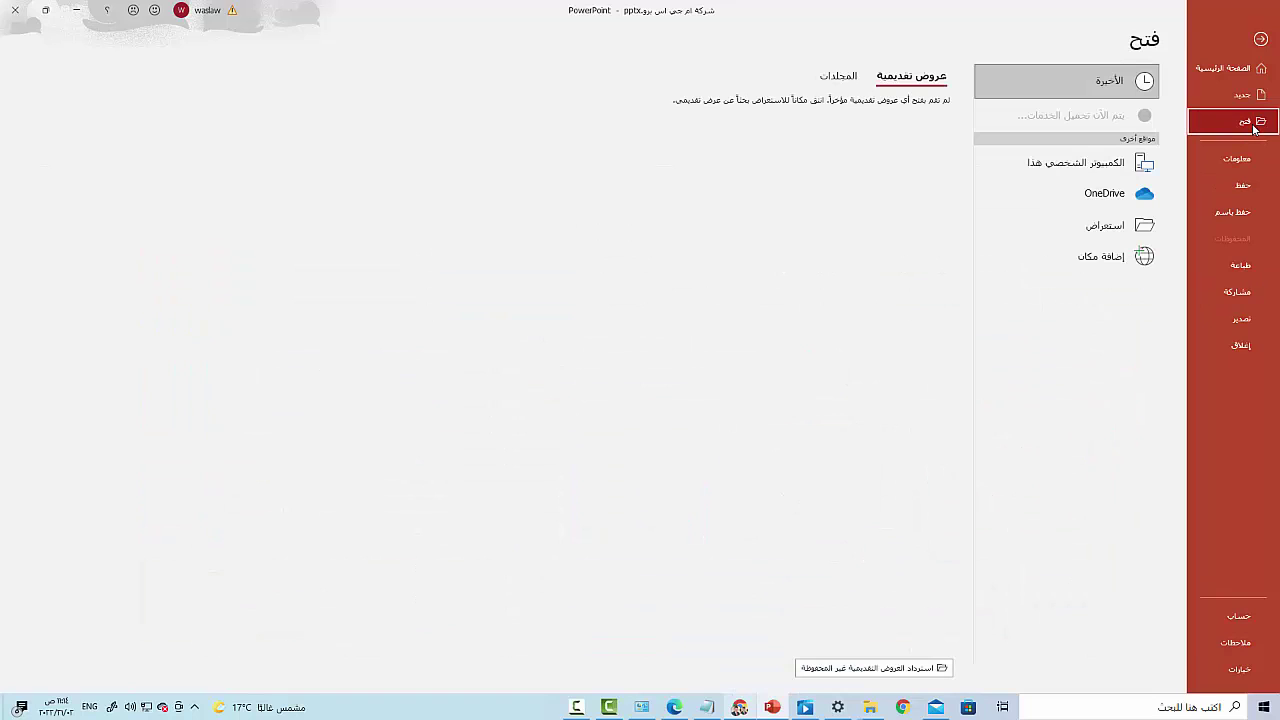
pyautogui.click(1254, 190)
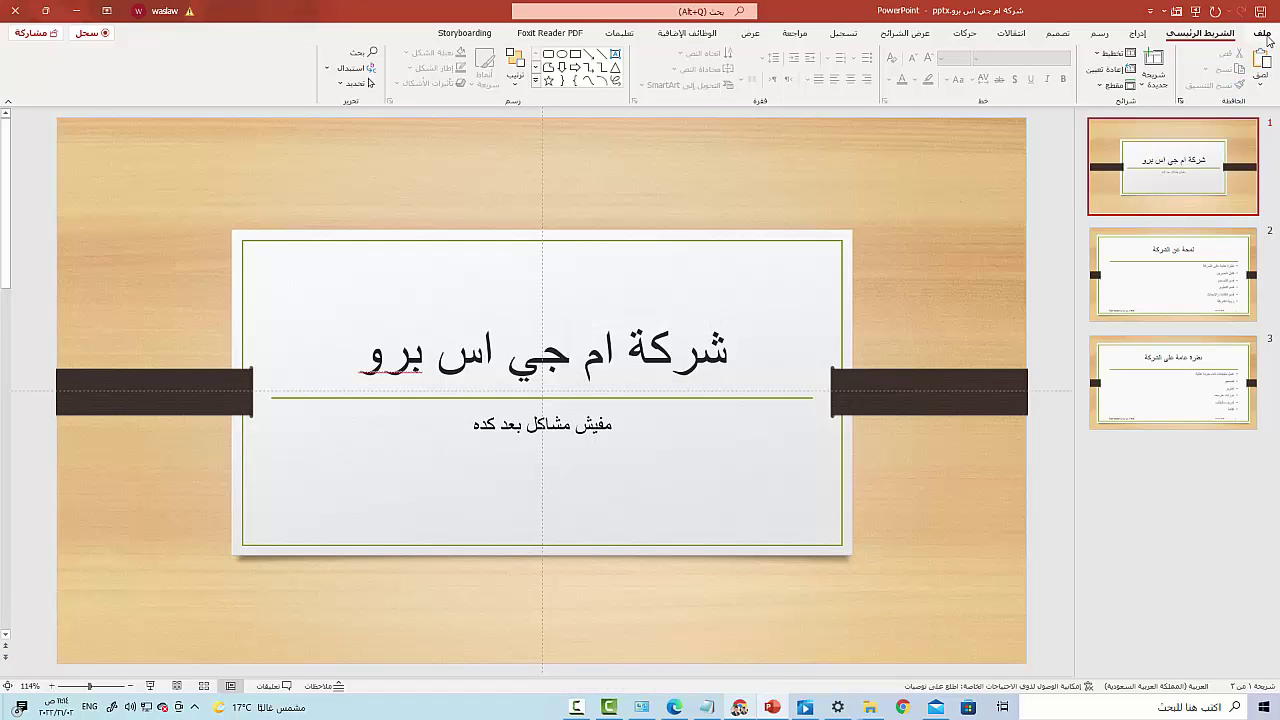
# Step: Glance at the Save As locations, then bring up the Print preview and settings
pyautogui.click(1262, 33)
pyautogui.click(1241, 210)
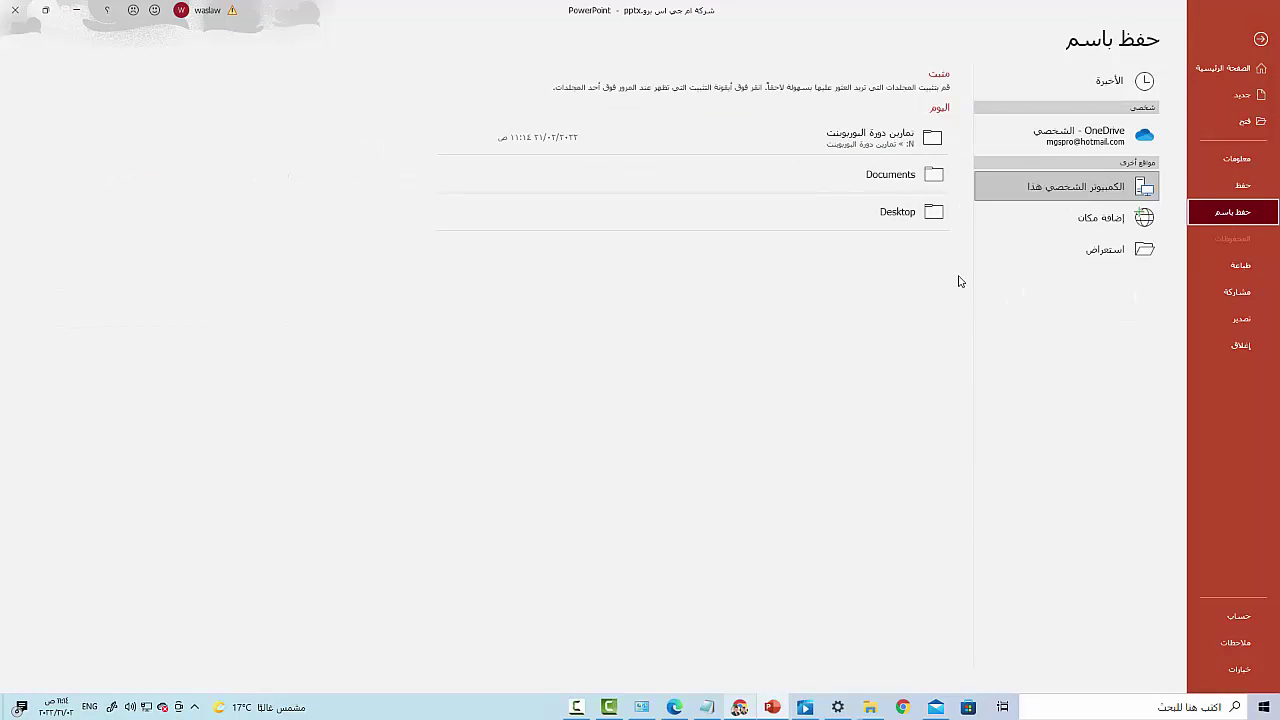
pyautogui.click(1241, 265)
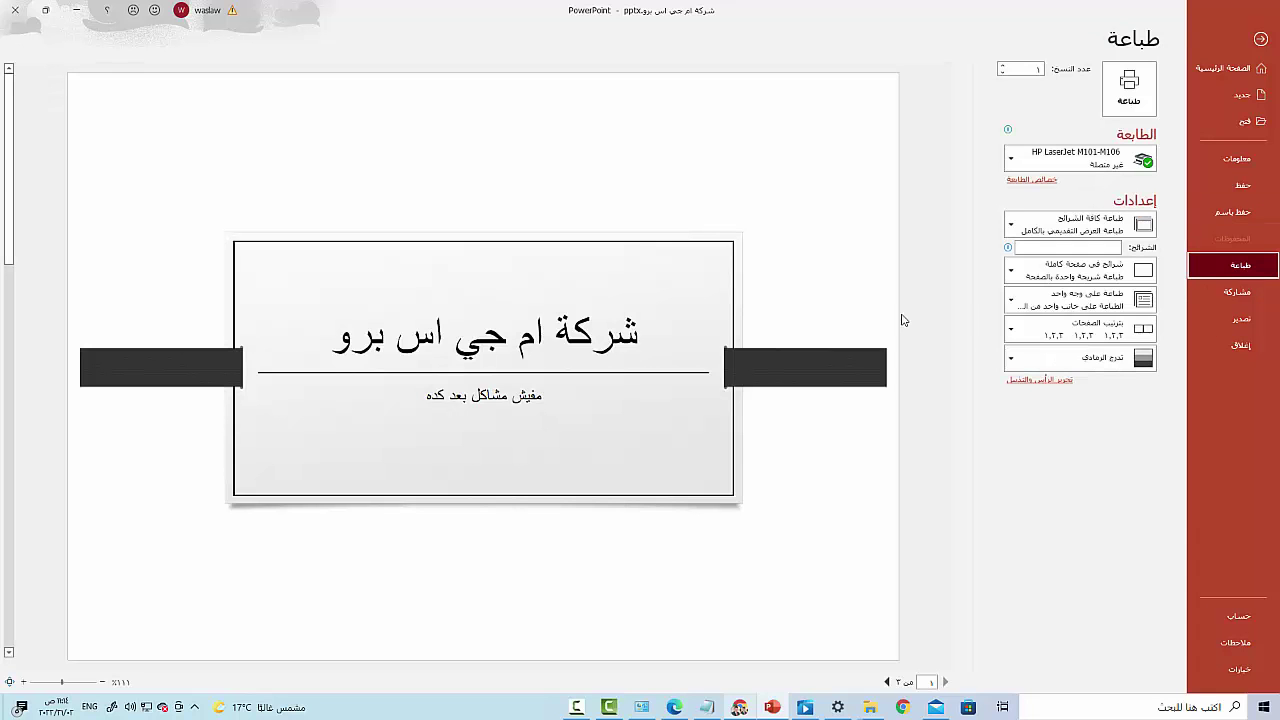
# Step: Switch the print colour option to Color, then back to Grayscale
pyautogui.click(1062, 360)
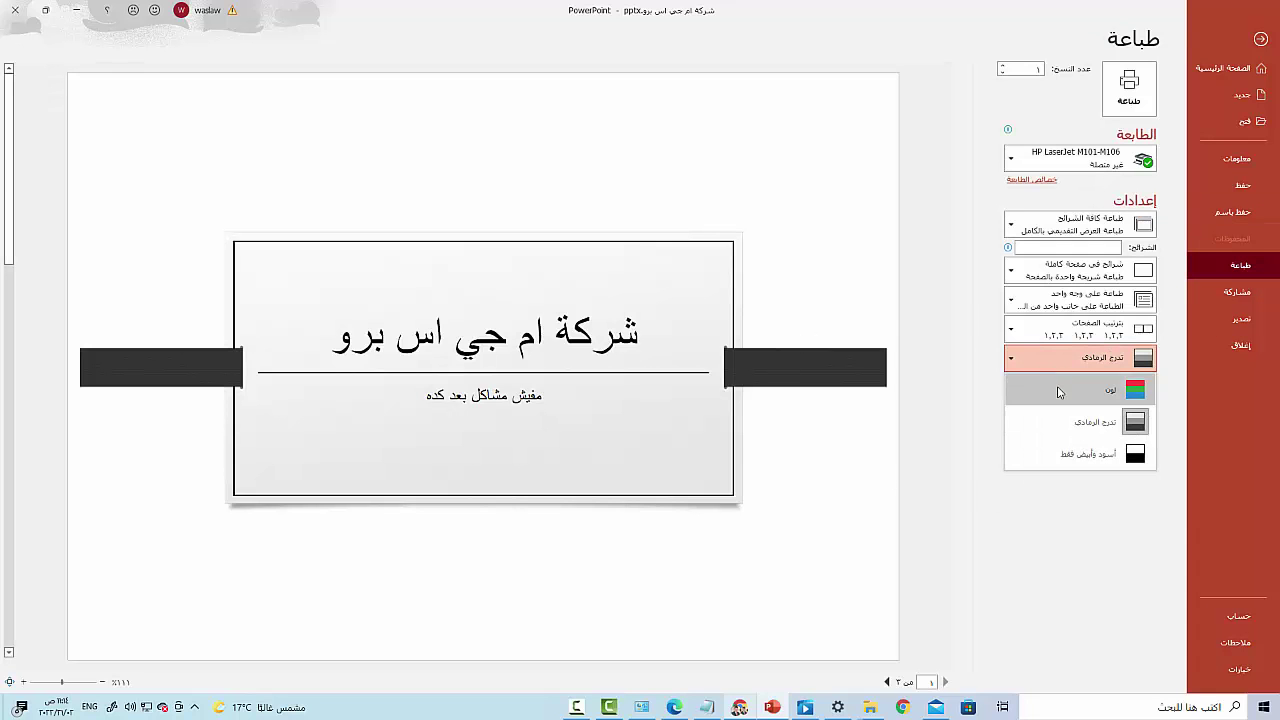
pyautogui.click(1062, 385)
pyautogui.click(1070, 362)
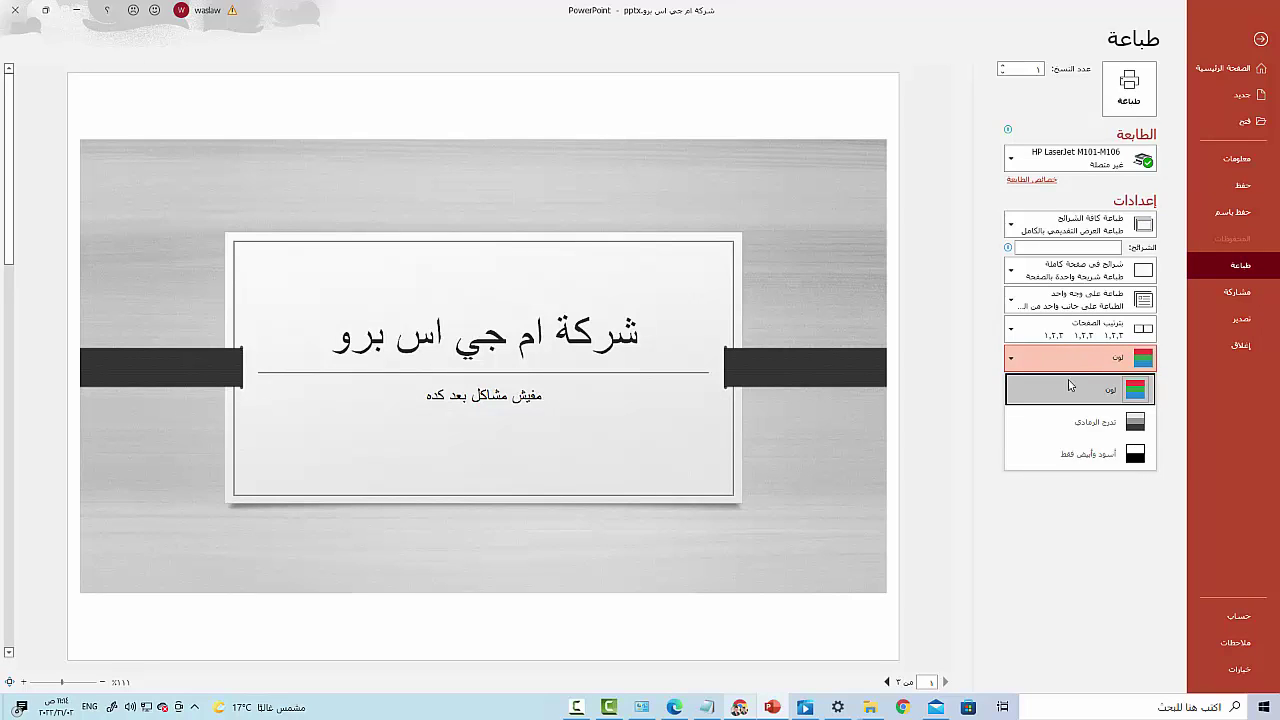
pyautogui.click(1082, 421)
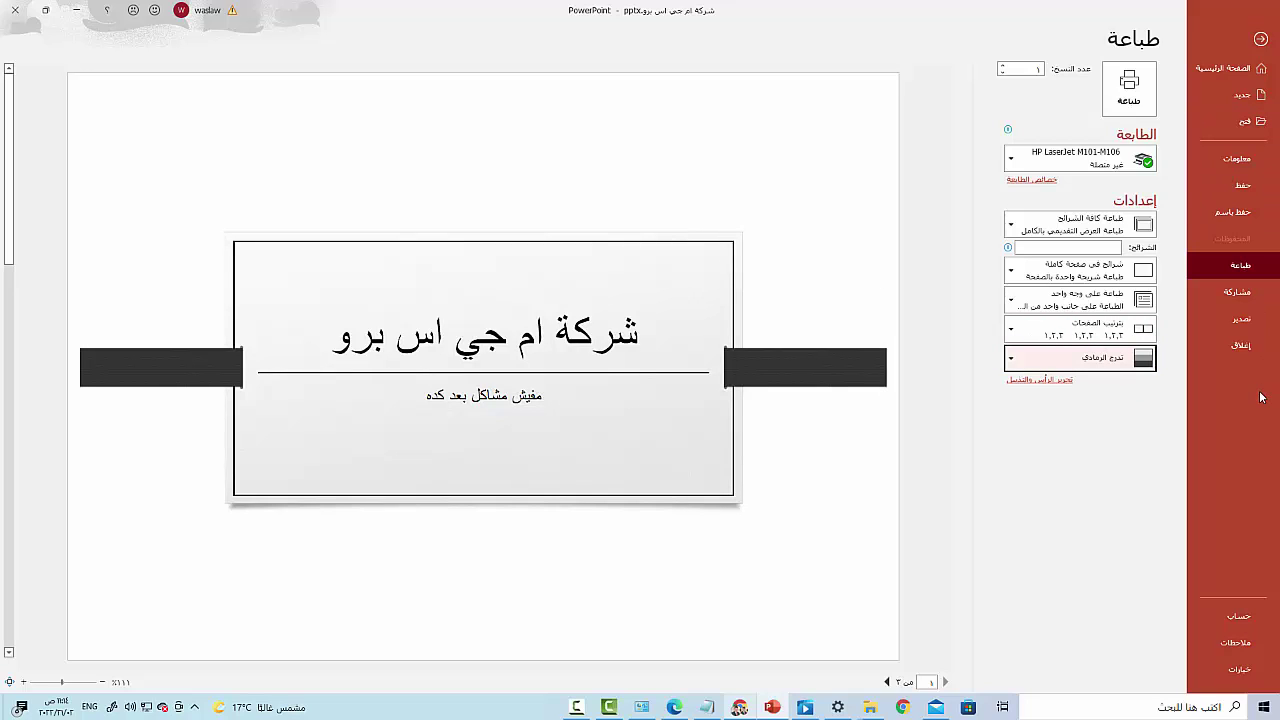
# Step: View the Share and Export pages, then select slide 2 and reopen the File Home page
pyautogui.click(1238, 292)
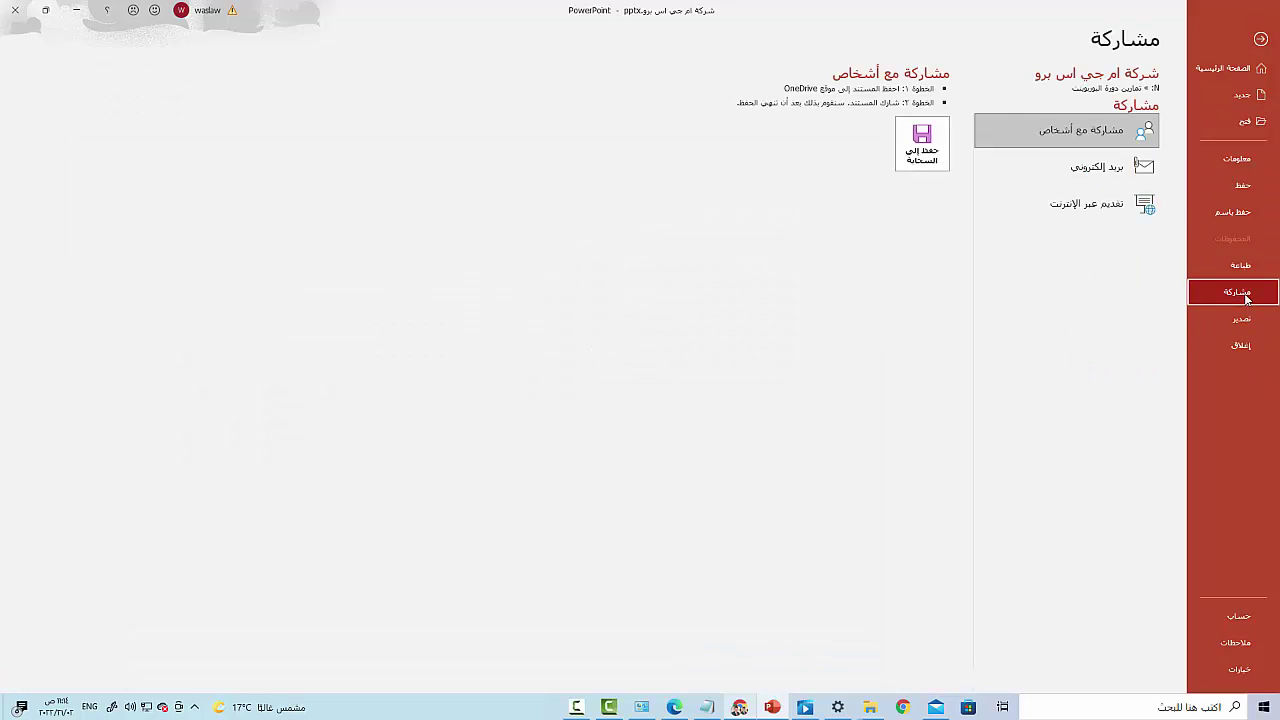
pyautogui.click(1243, 318)
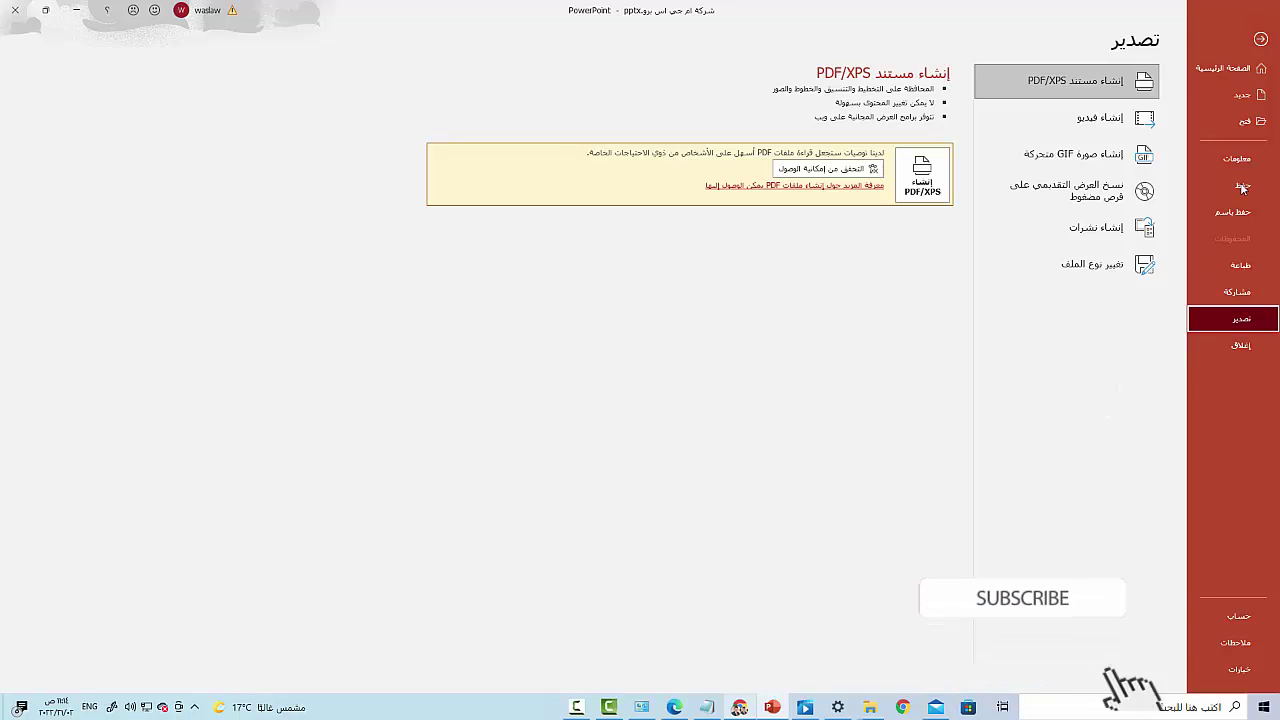
pyautogui.click(1260, 38)
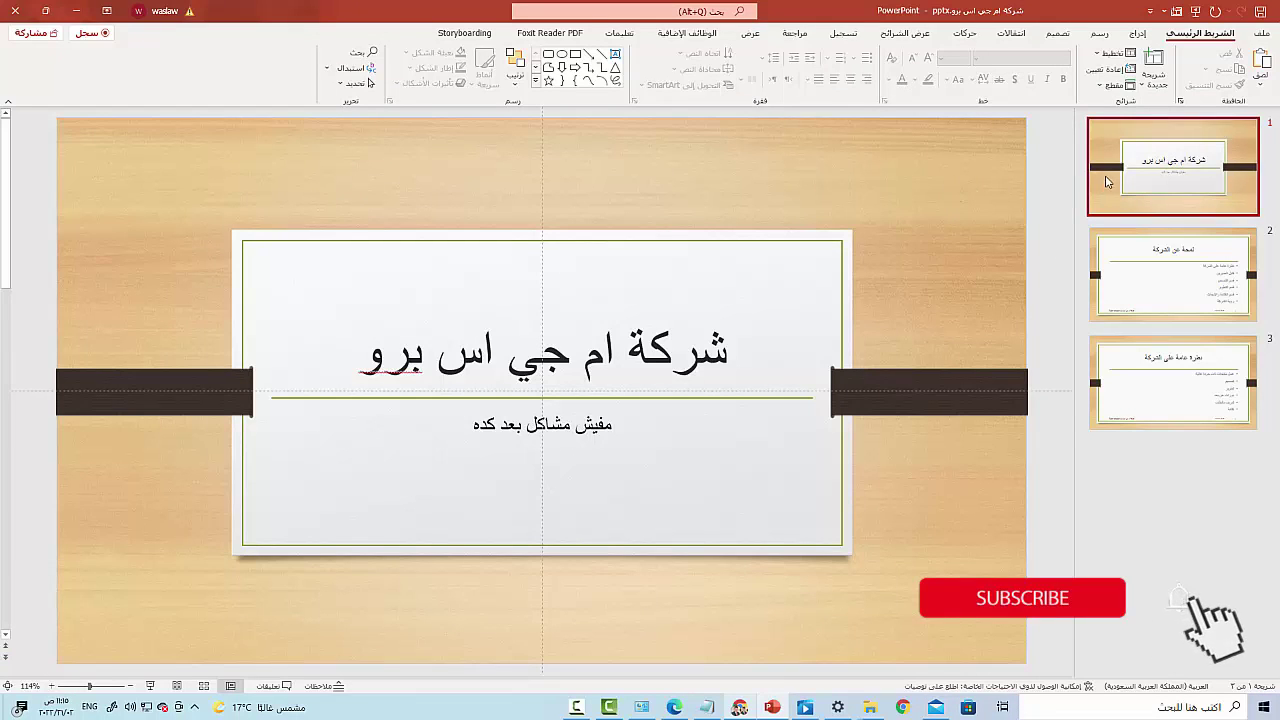
pyautogui.click(1147, 281)
pyautogui.click(1261, 33)
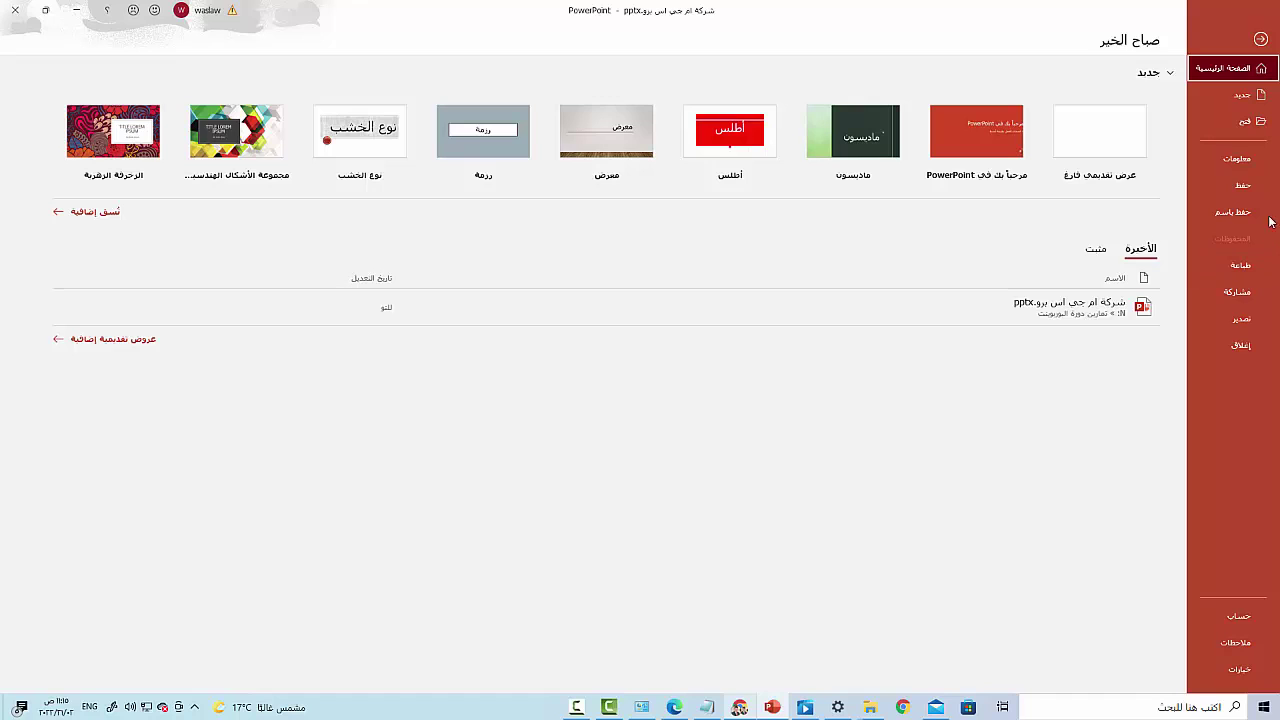
# Step: Open the Info page to see the presentation's 3 slides, creation and modification dates
pyautogui.click(1252, 162)
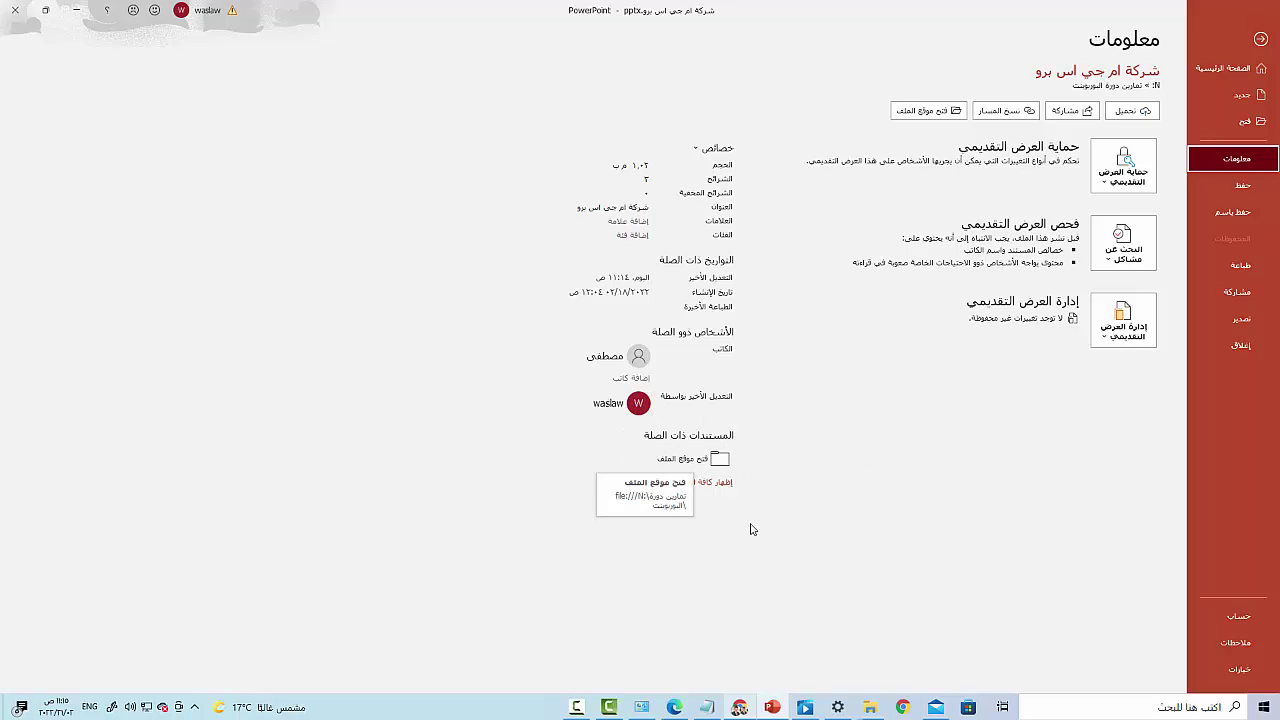
# Step: Expand all presentation properties, then view the Office LTSC Professional Plus 2021 Account page
pyautogui.click(705, 482)
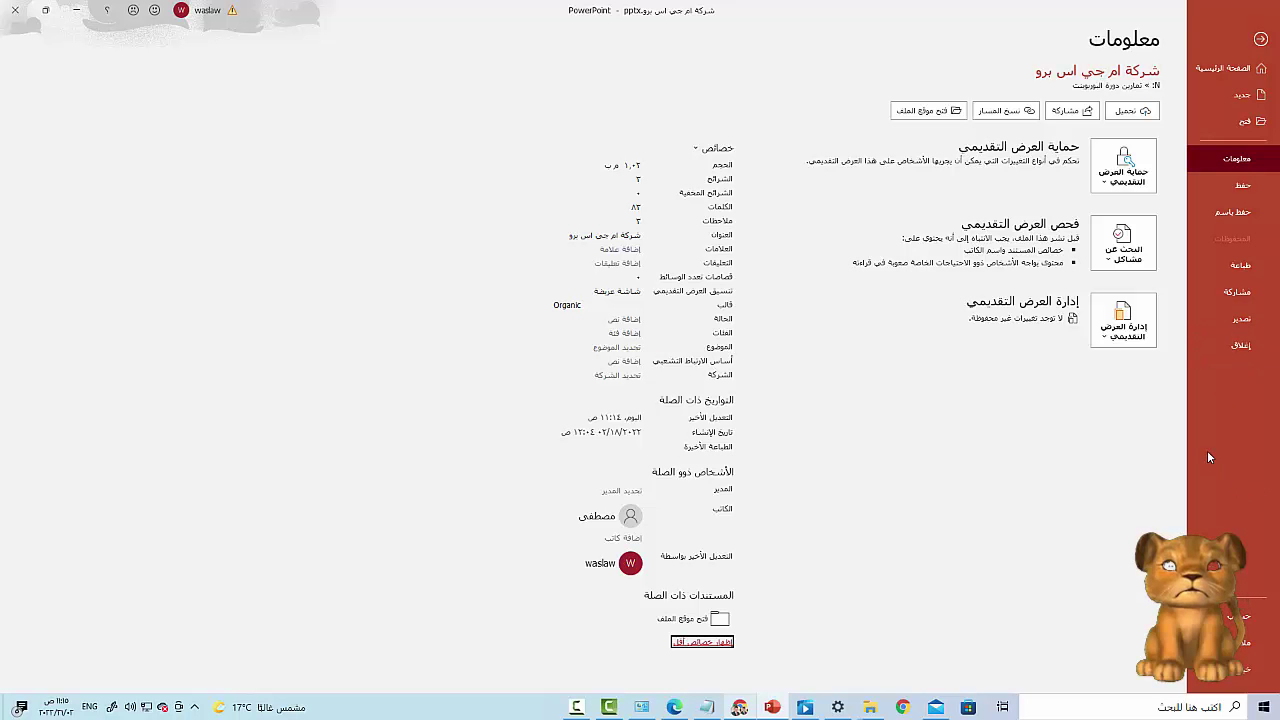
pyautogui.click(1258, 615)
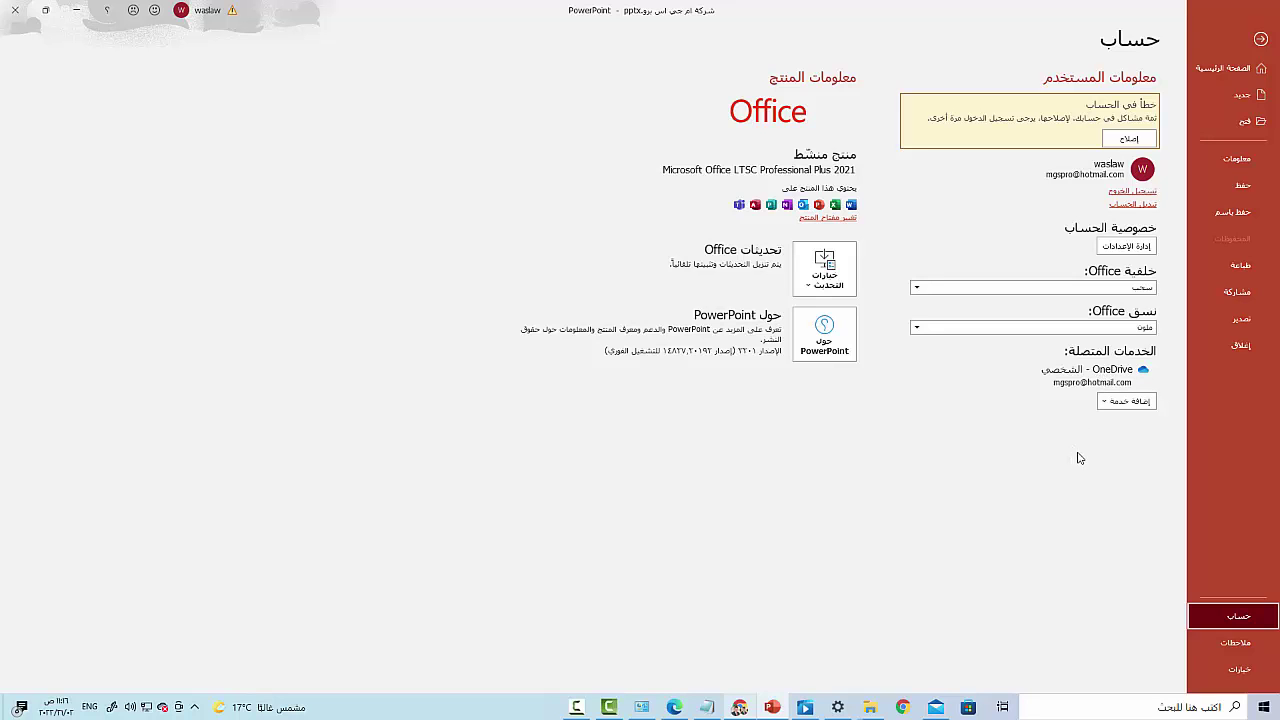
# Step: Check the Language settings in PowerPoint Options, then close the dialog back to slide 2
pyautogui.click(1240, 669)
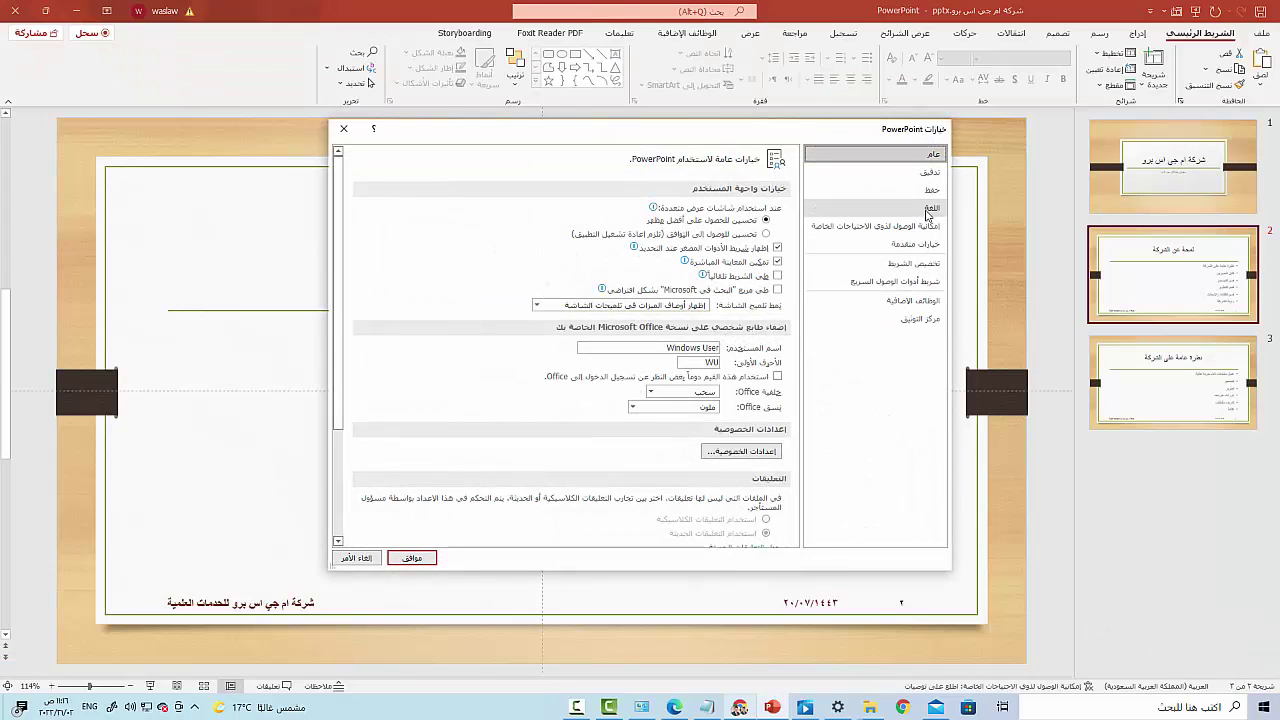
pyautogui.click(927, 210)
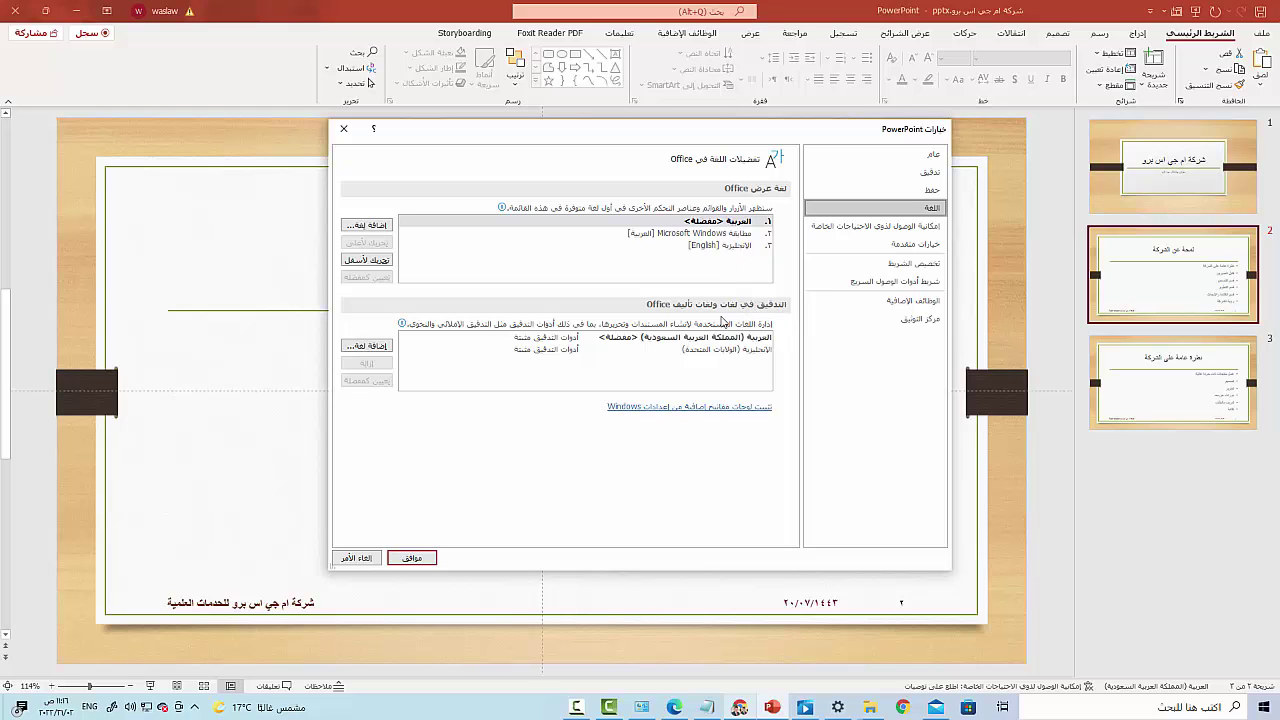
pyautogui.click(344, 130)
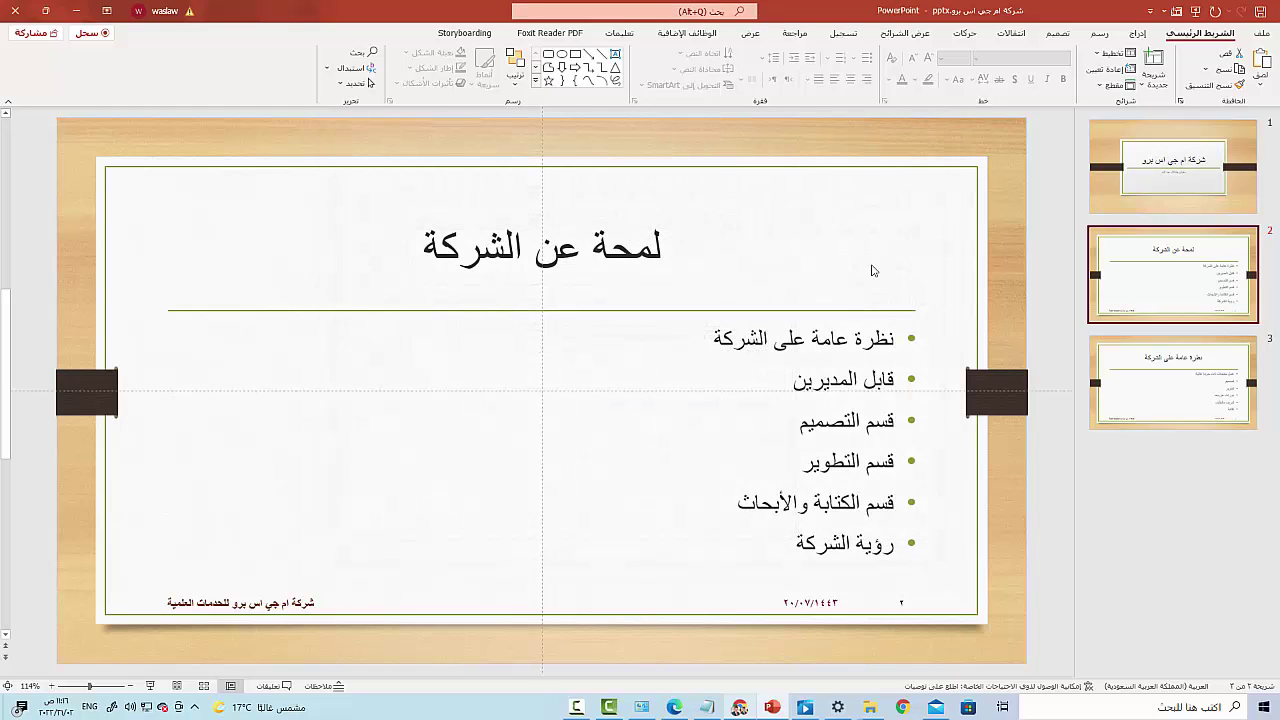
# Step: Return to the File Home page listing templates and the recent company presentation
pyautogui.click(1265, 33)
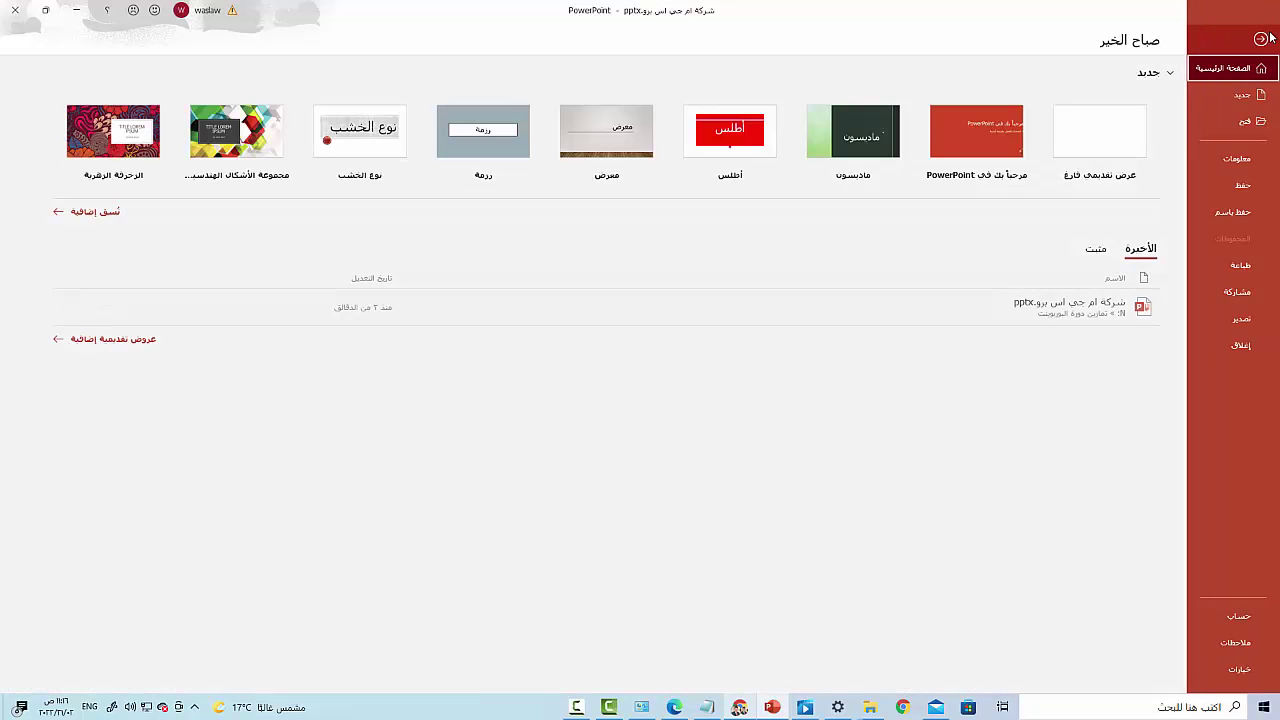